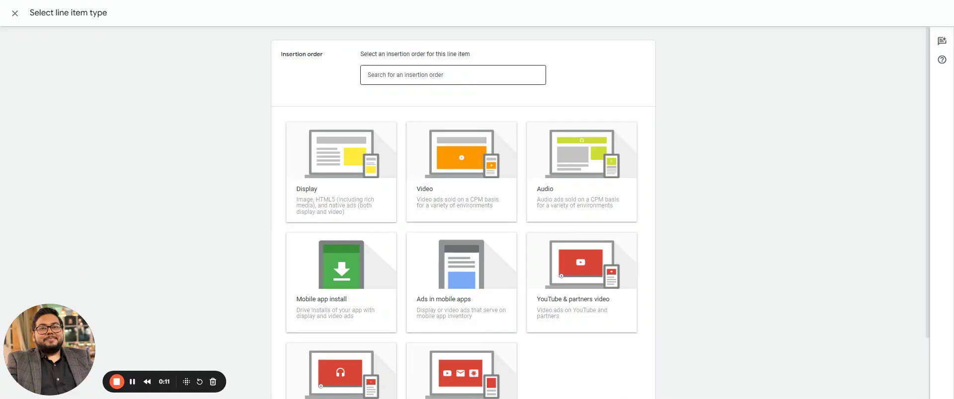
Step: Create a new video line item and name it "Test"
left_click(468, 175)
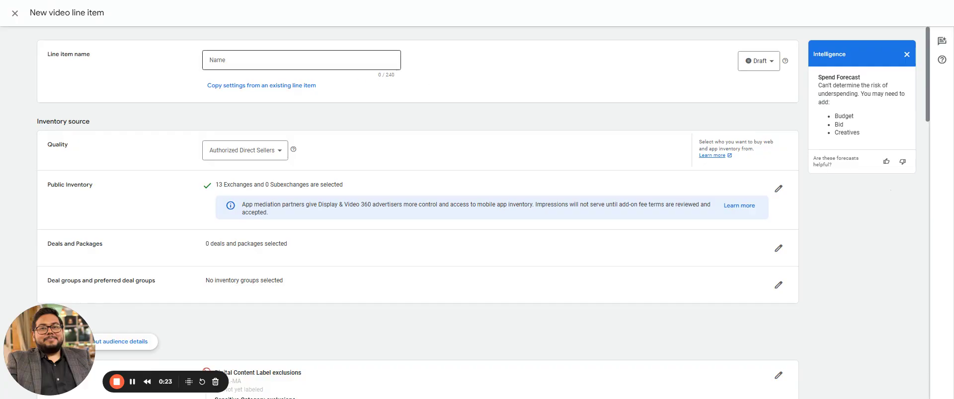
left_click(343, 64)
type("Test")
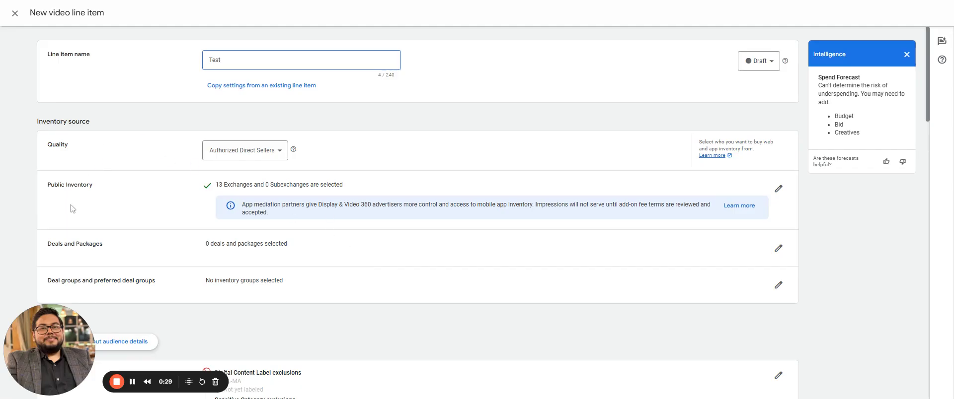
Step: Review the Position targeting options for on-screen and in-content video placement, and close them without applying
scroll(132, 213, "down", 1)
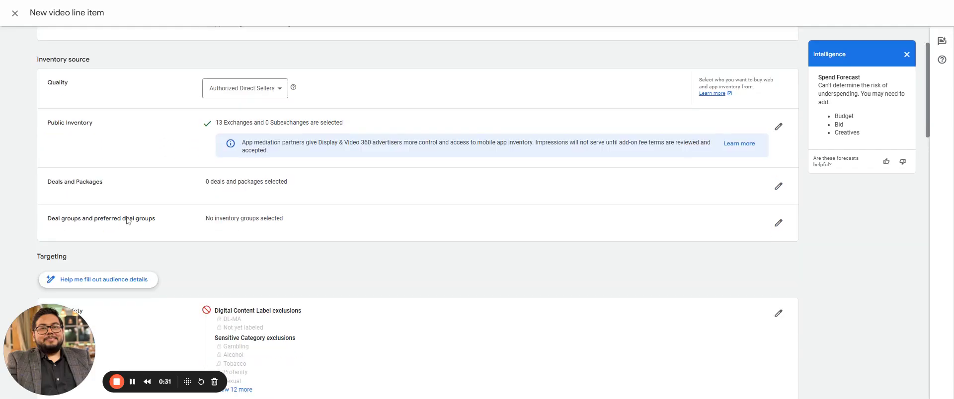
scroll(325, 223, "down", 1)
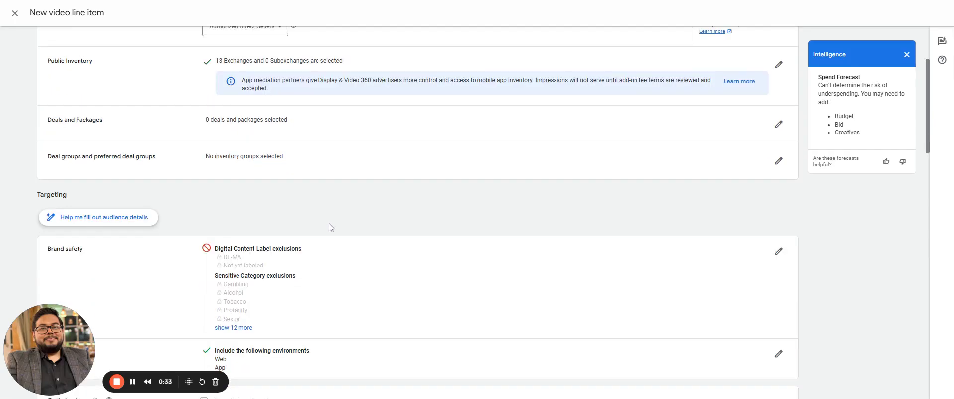
scroll(314, 237, "down", 1)
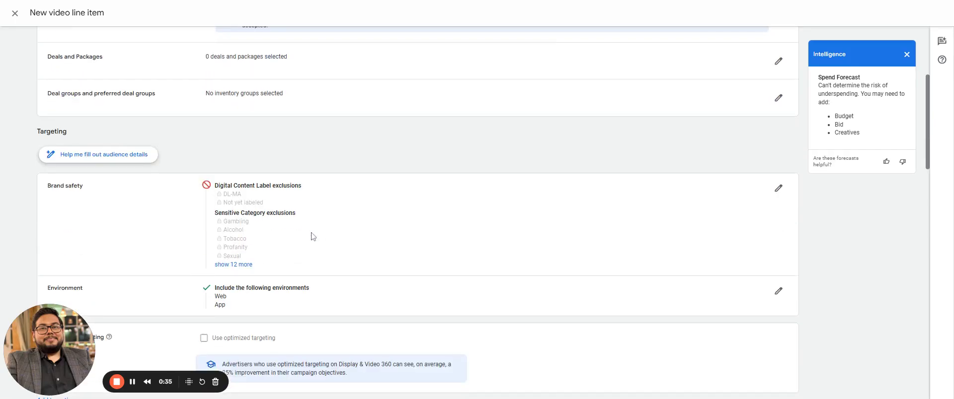
scroll(313, 237, "down", 1)
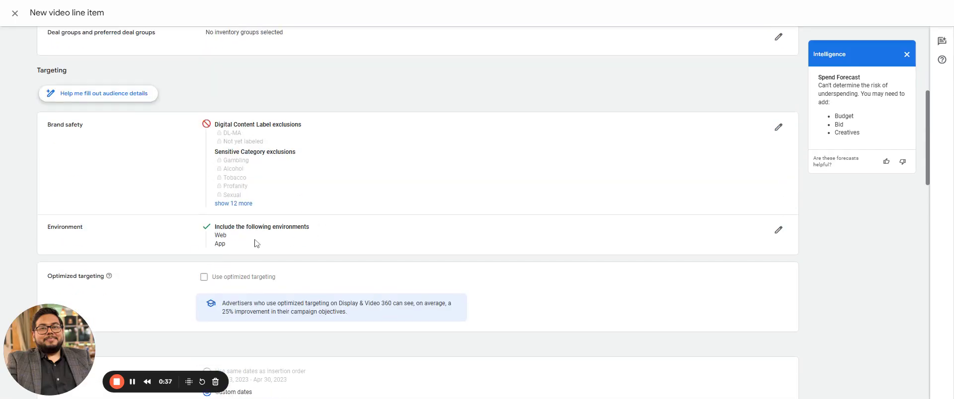
scroll(252, 243, "down", 1)
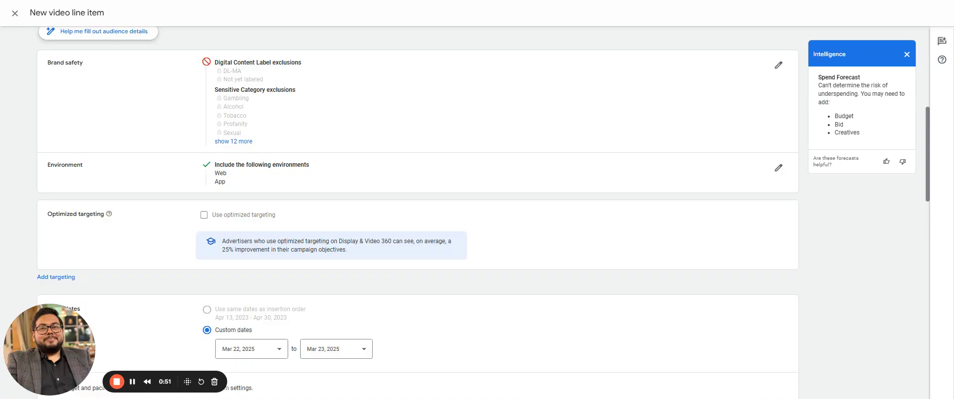
left_click(59, 277)
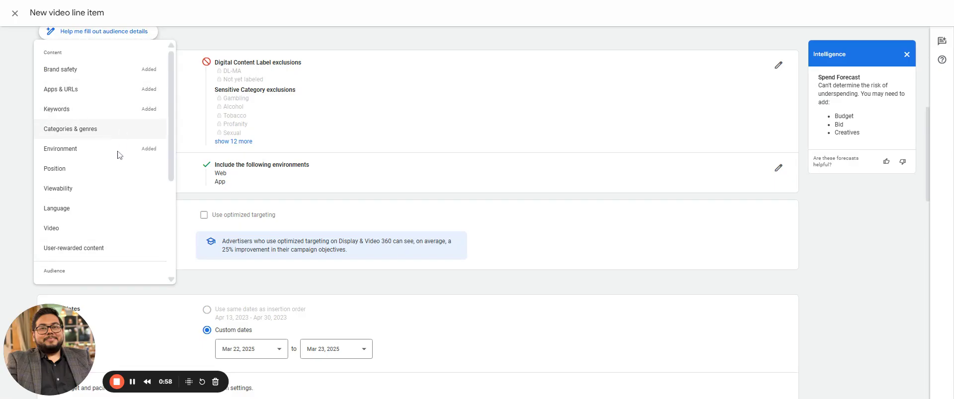
left_click(107, 173)
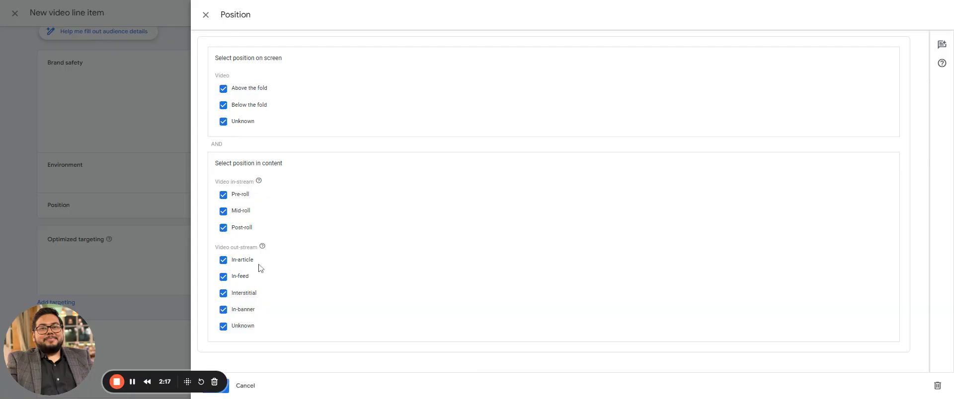
mouse_move(249, 268)
left_click(246, 386)
Step: Try a predicted viewability of 90% or greater in the Viewability targeting, and close it without applying
left_click(75, 277)
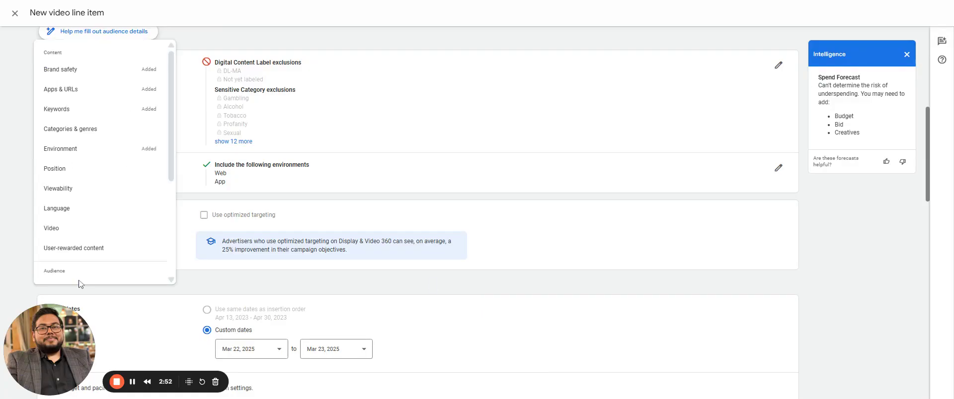
left_click(106, 188)
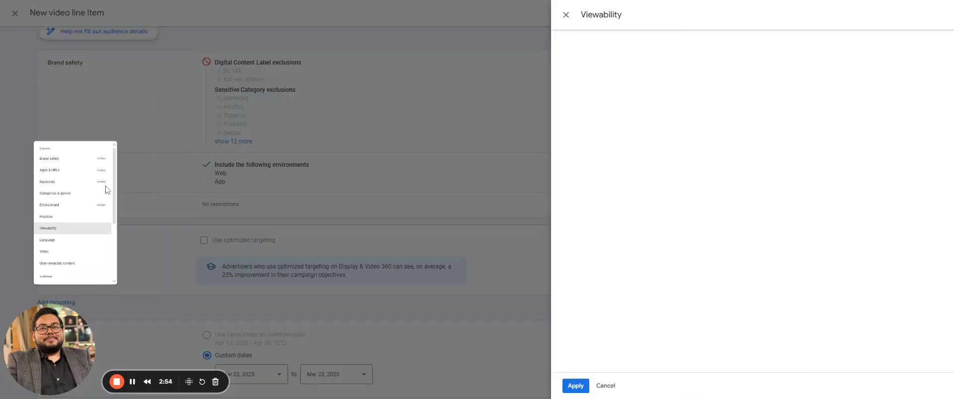
left_click(263, 84)
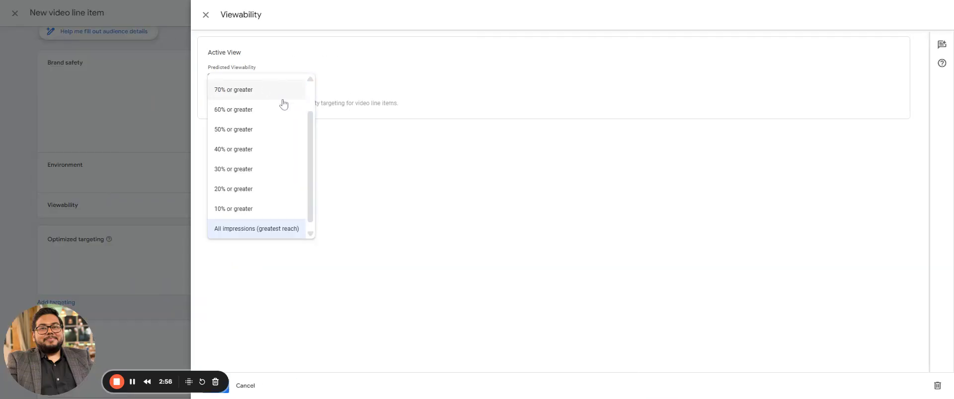
scroll(288, 112, "up", 2)
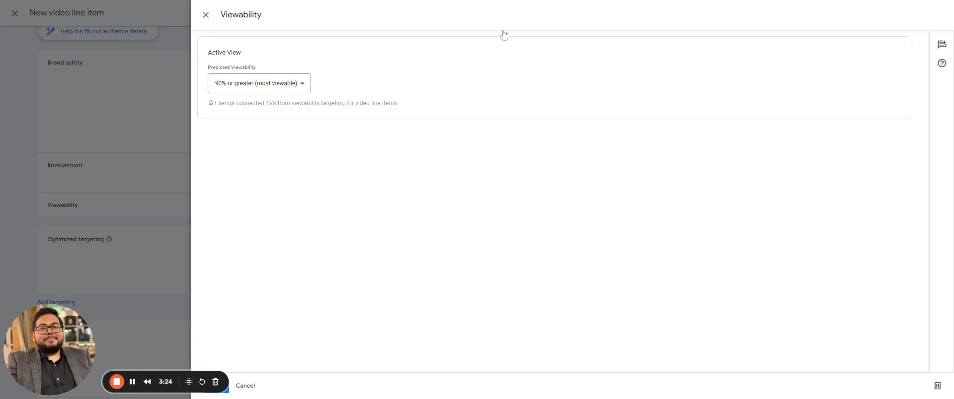
left_click(176, 94)
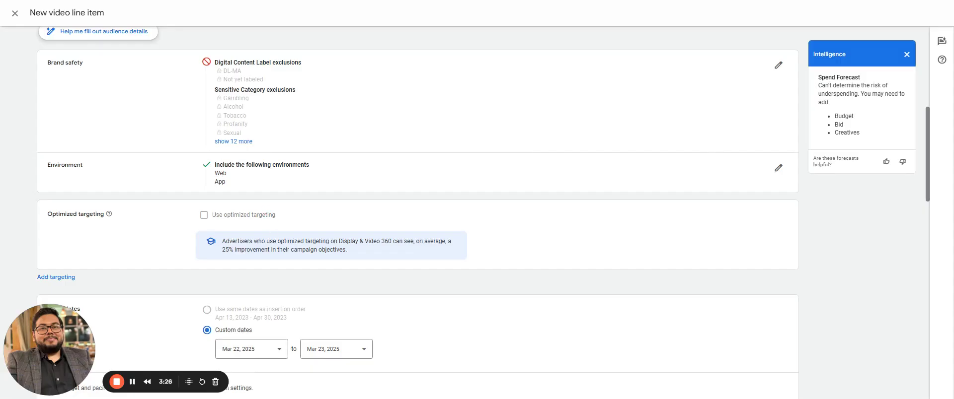
Step: Try excluding the 0–1, 15–30, 30–60 and 60+ minute durations in the Video targeting
left_click(58, 277)
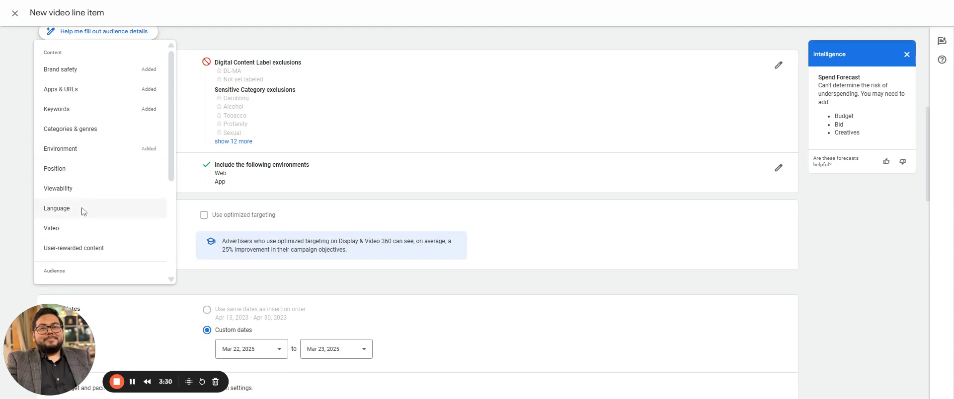
left_click(91, 230)
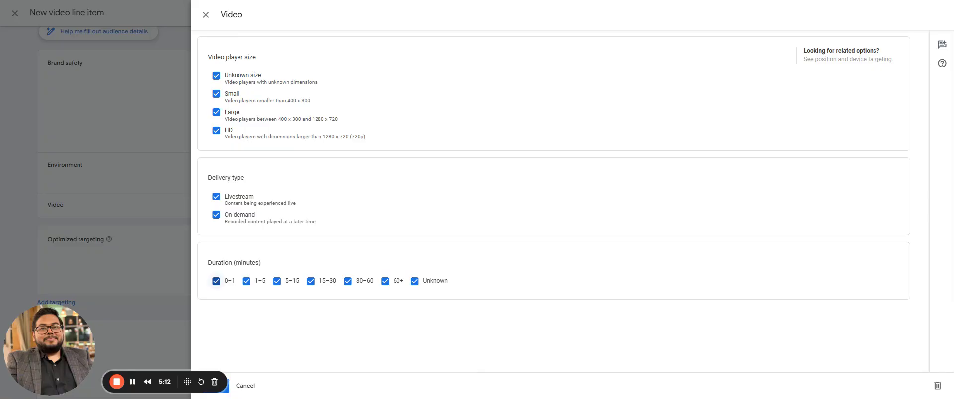
left_click(215, 281)
left_click(385, 284)
left_click(348, 283)
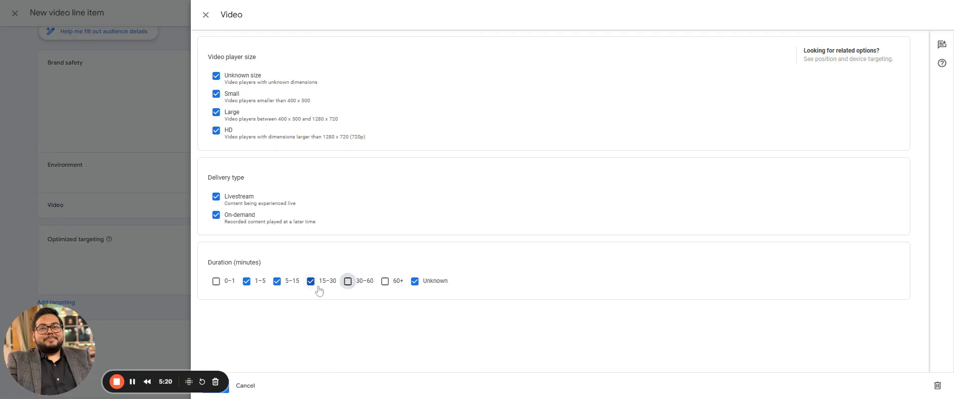
left_click(310, 283)
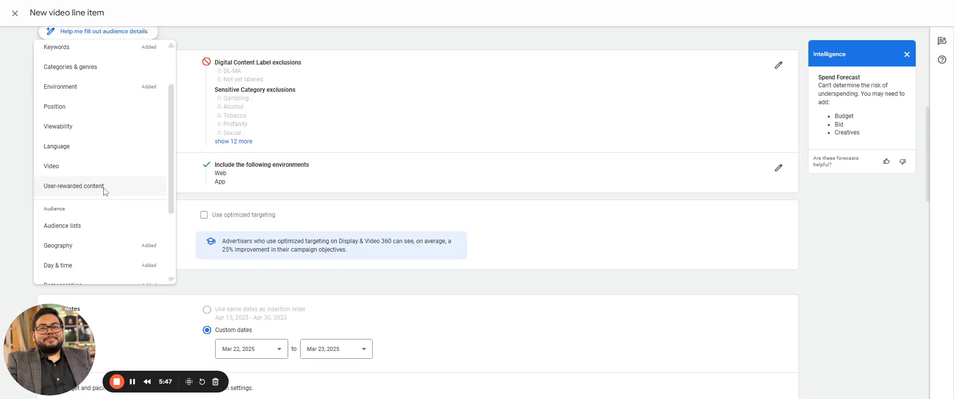
Step: Examine the available netspeeds in the Connection speed targeting and cancel without choosing one
scroll(118, 226, "down", 3)
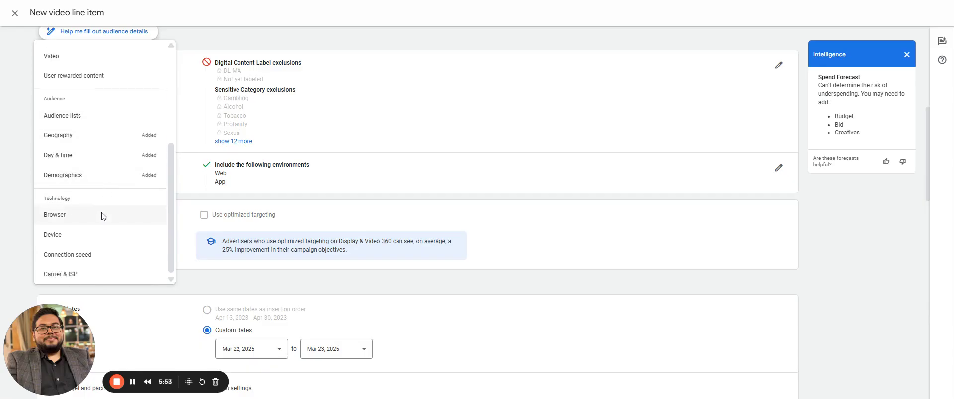
left_click(117, 254)
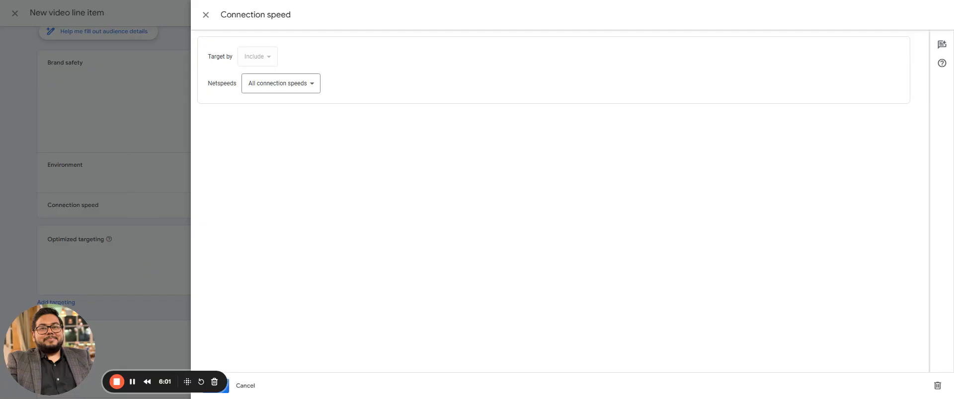
left_click(321, 88)
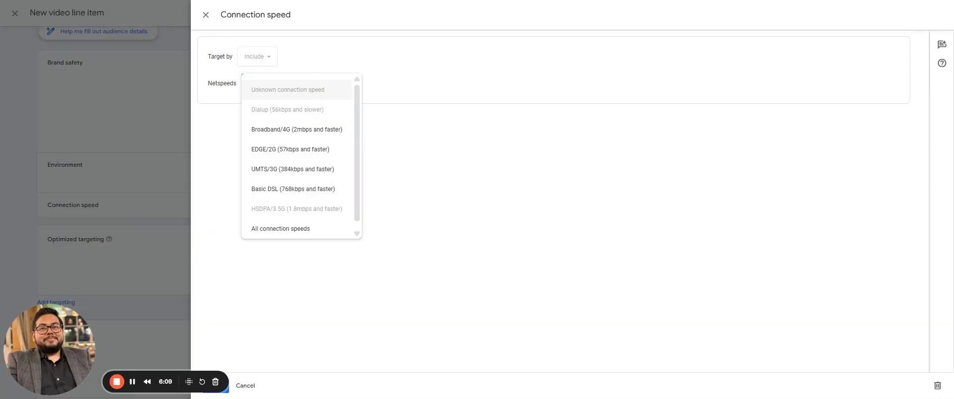
scroll(346, 198, "down", 1)
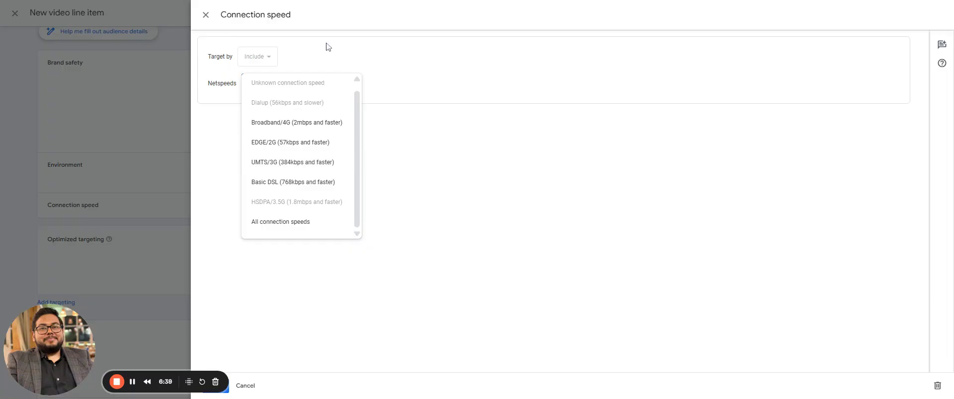
left_click(240, 390)
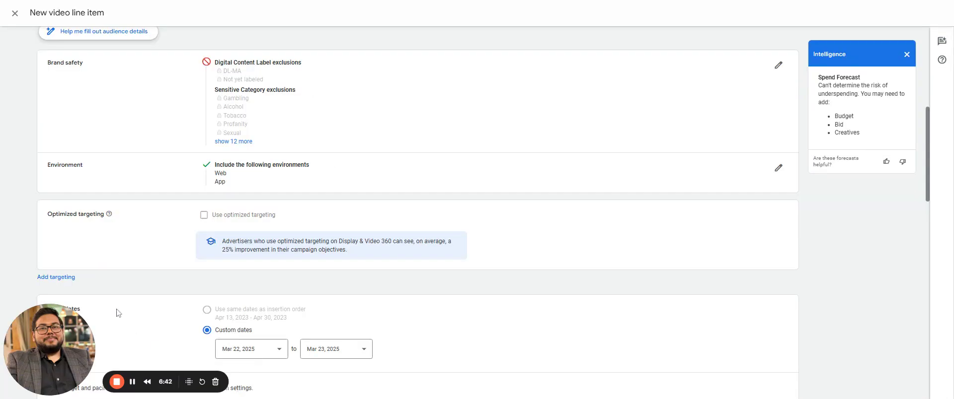
Step: View the ISPs and carriers offered in the Carrier & ISP targeting, and close it without selecting any
left_click(64, 278)
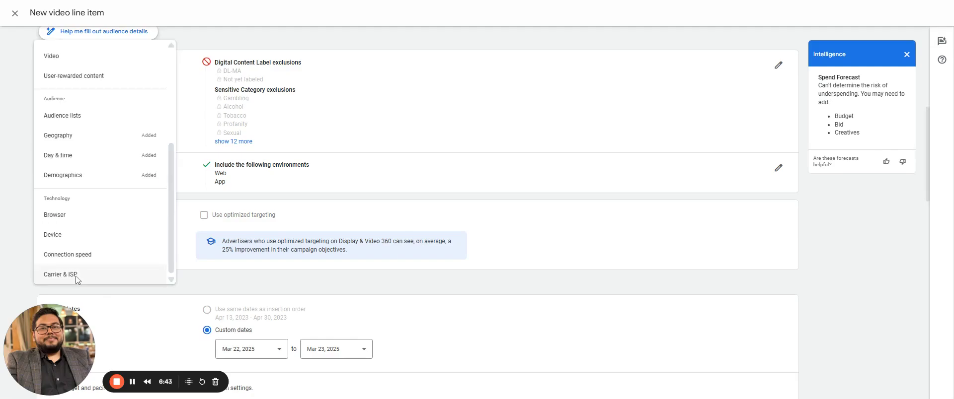
left_click(105, 278)
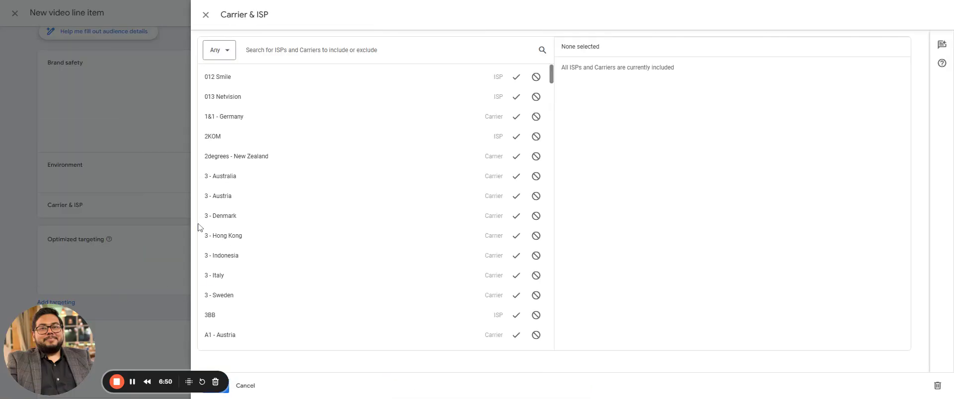
left_click(168, 179)
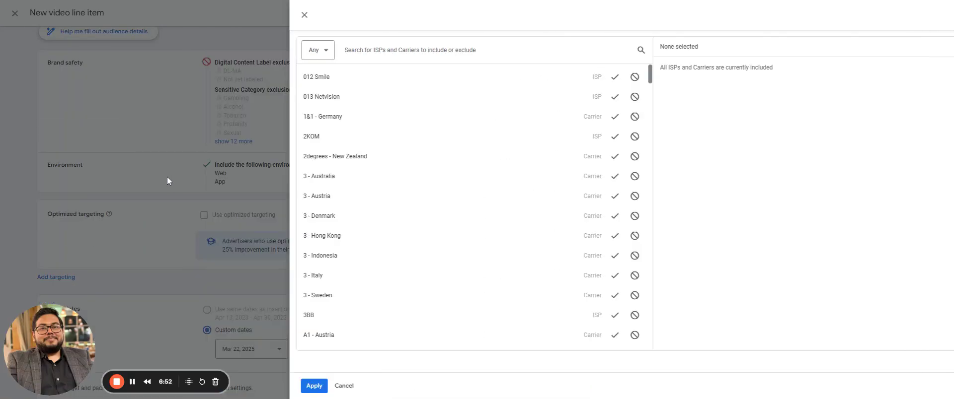
Step: Give the line item its own fixed budget of 15 AUD instead of the unlimited insertion order budget
scroll(269, 237, "down", 4)
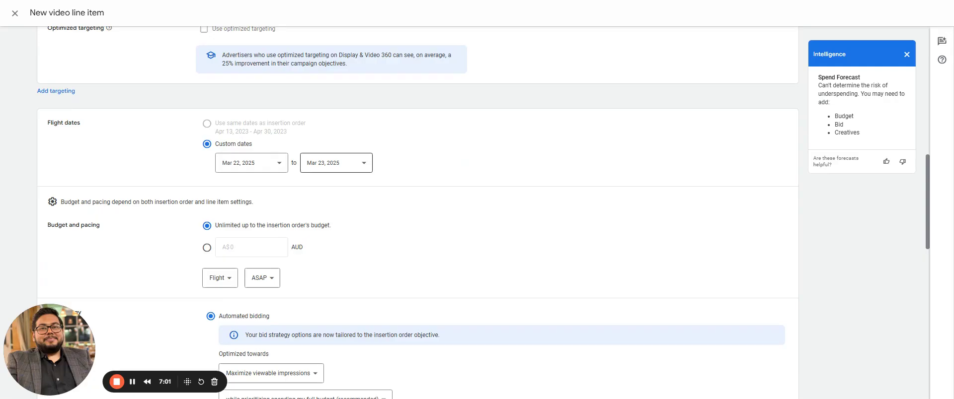
scroll(347, 175, "down", 1)
scroll(350, 175, "down", 1)
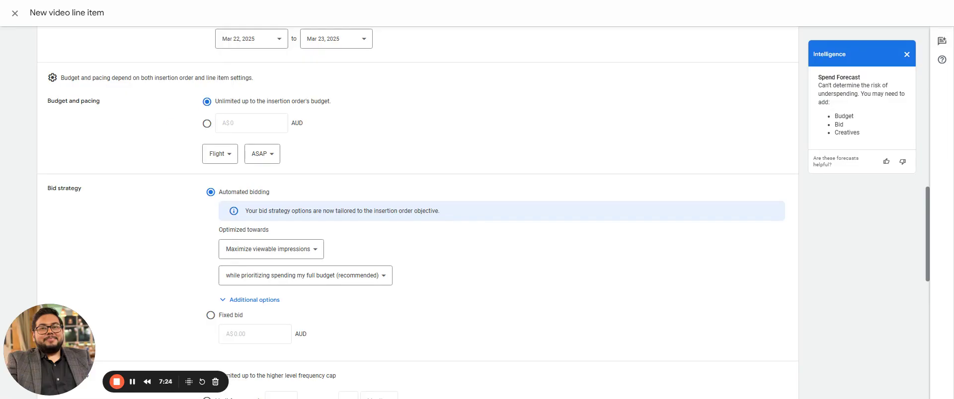
left_click(207, 123)
left_click(263, 131)
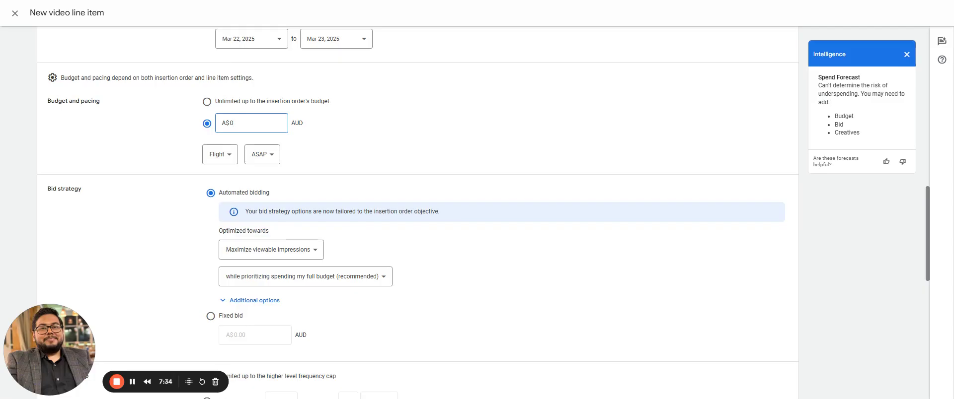
key("BackSpace")
type("15")
Step: Expand the additional automated bidding options and review the optimization goals without changing the current one
scroll(362, 213, "down", 3)
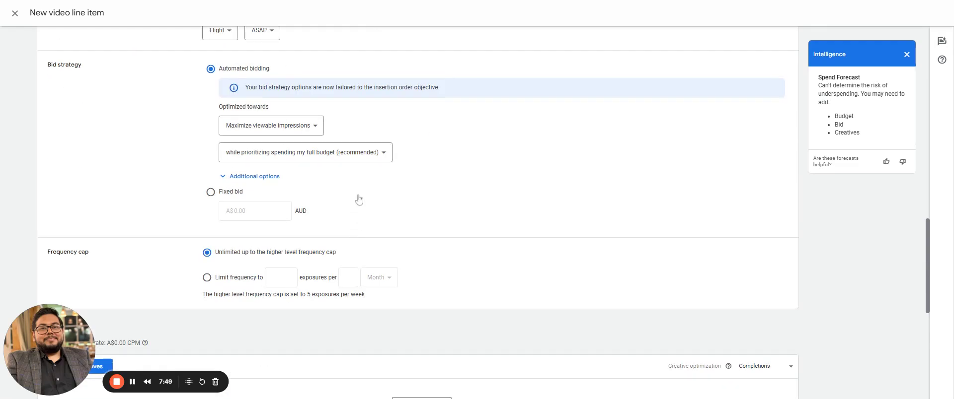
left_click(254, 177)
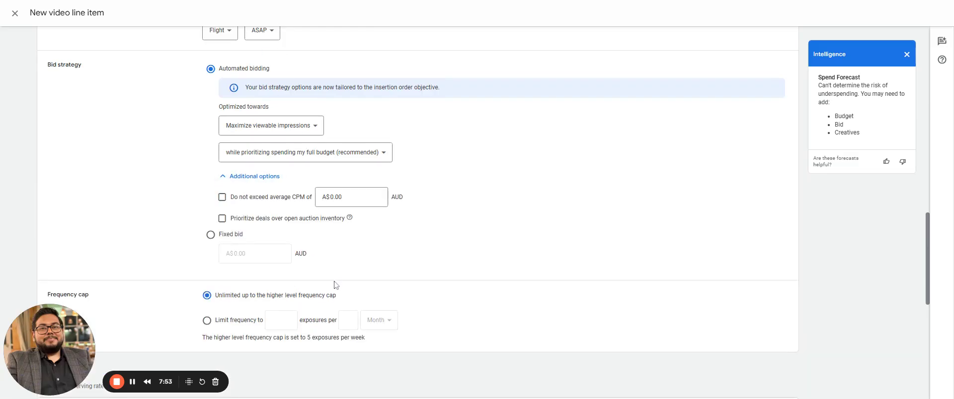
left_click(272, 125)
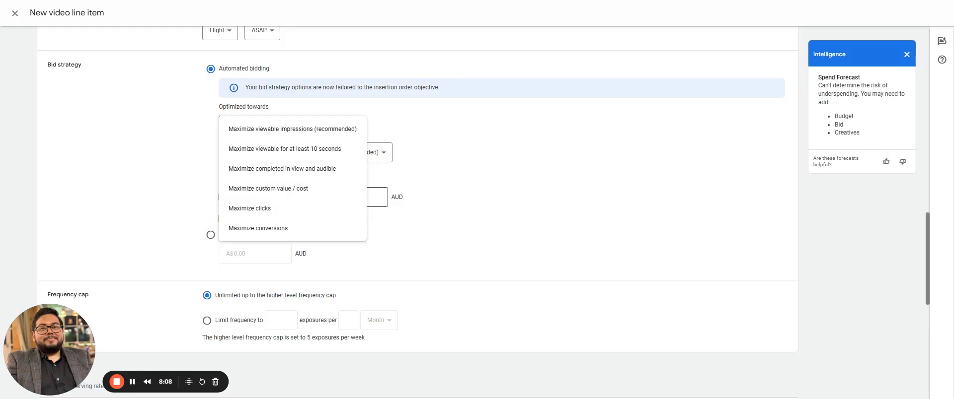
left_click(419, 282)
Step: Limit the line item's frequency cap to 5 exposures per 1 week instead of leaving it unlimited
scroll(336, 296, "down", 4)
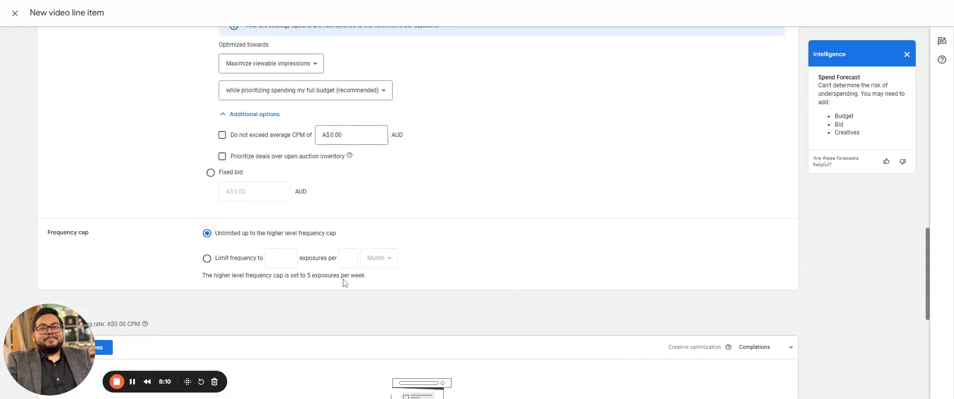
left_click(223, 134)
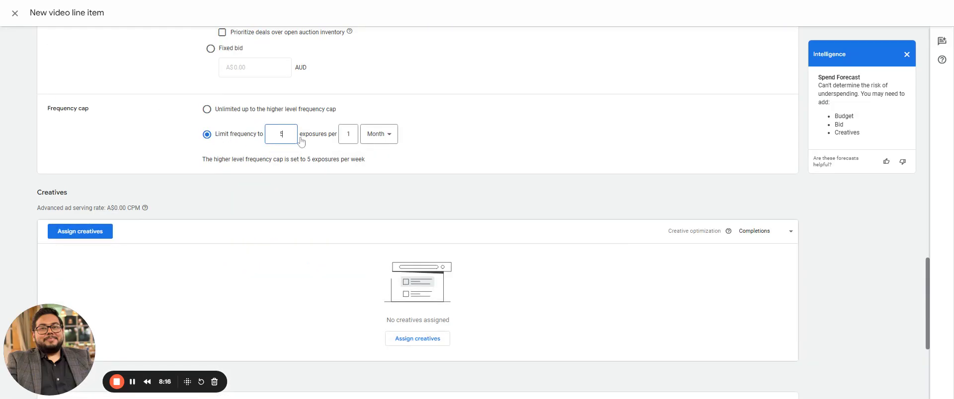
left_click(388, 135)
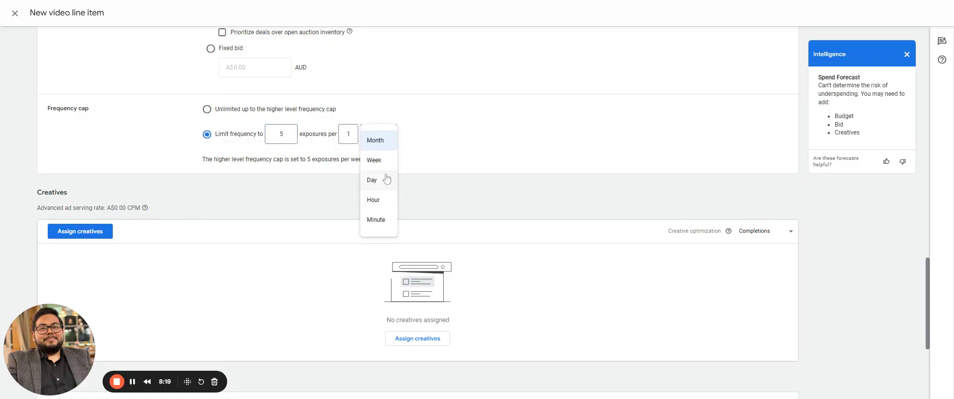
left_click(388, 160)
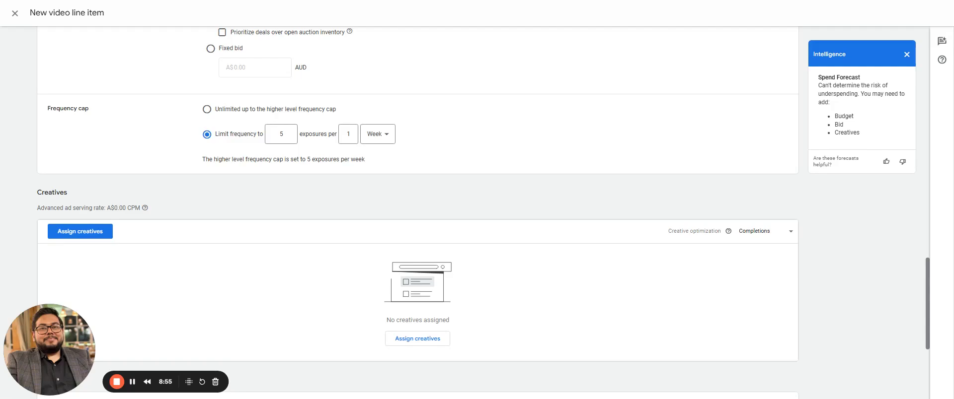
Step: Open the creative assignment list and select the first three eligible video creatives
scroll(225, 192, "down", 3)
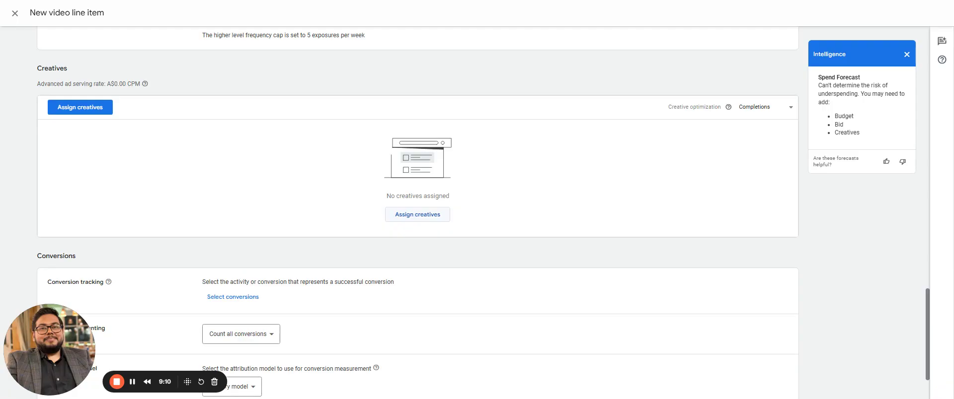
left_click(422, 215)
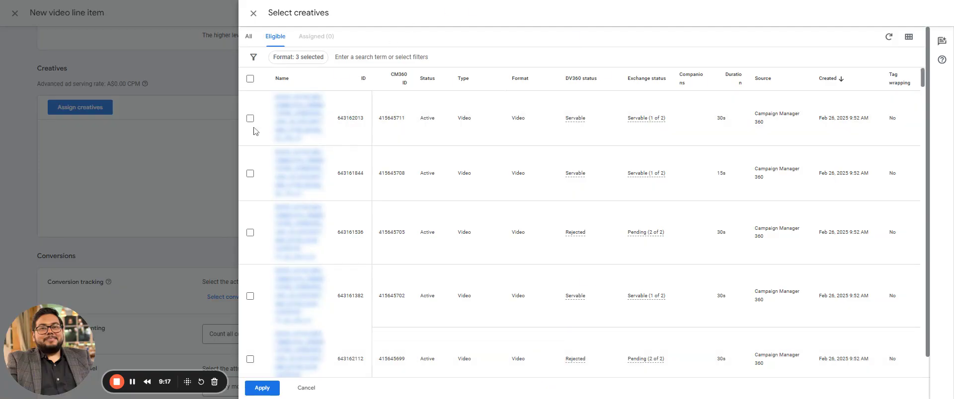
left_click(250, 118)
left_click(250, 173)
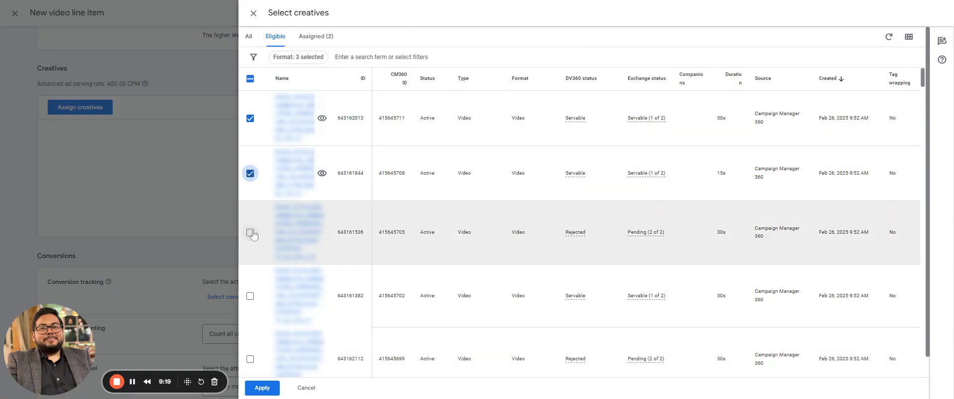
left_click(250, 233)
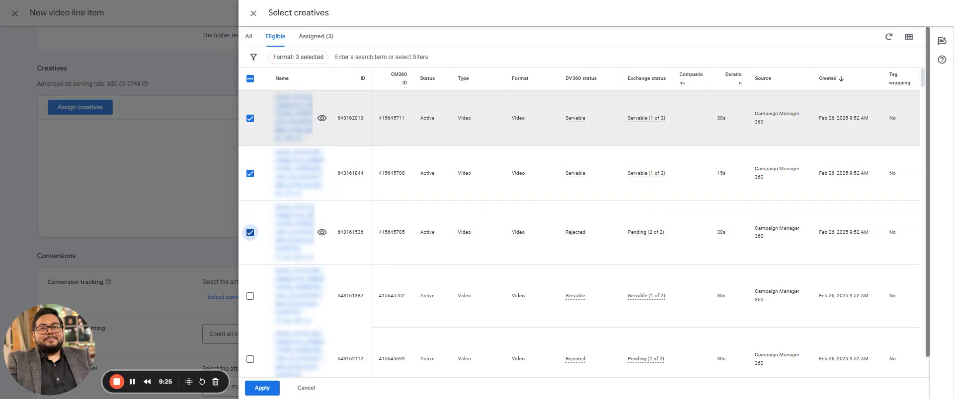
Step: Check the DV360 and exchange status details of the first creative and the third's DV360 status, and cancel the creative selection
mouse_move(575, 118)
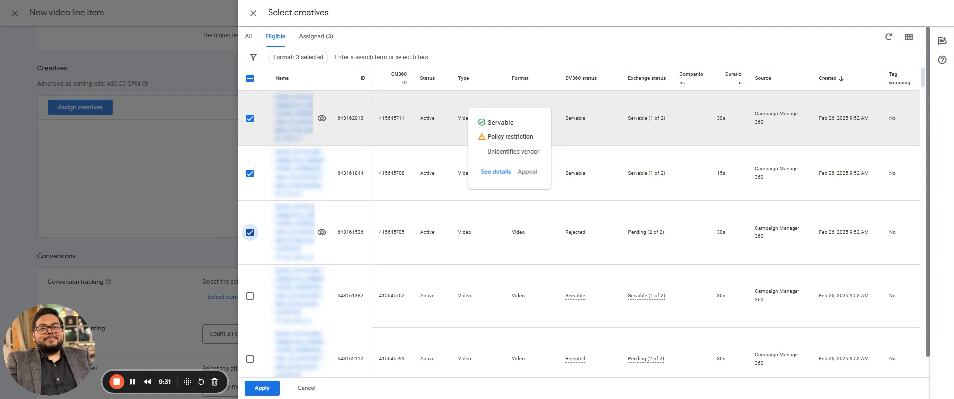
mouse_move(656, 119)
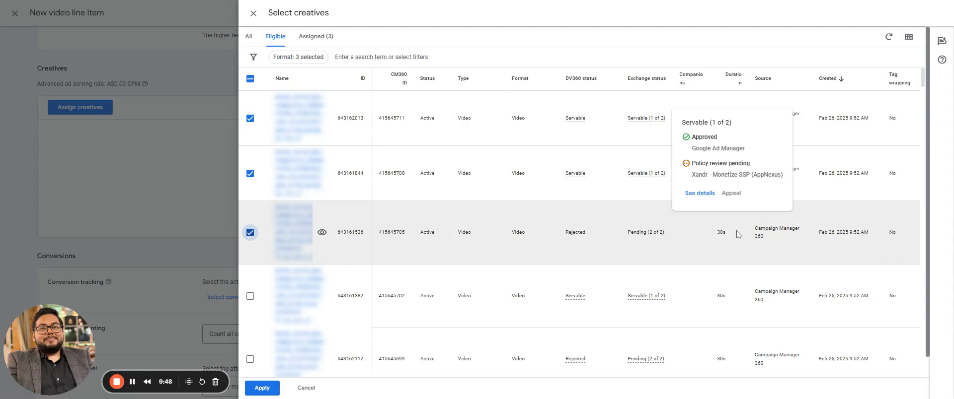
mouse_move(575, 239)
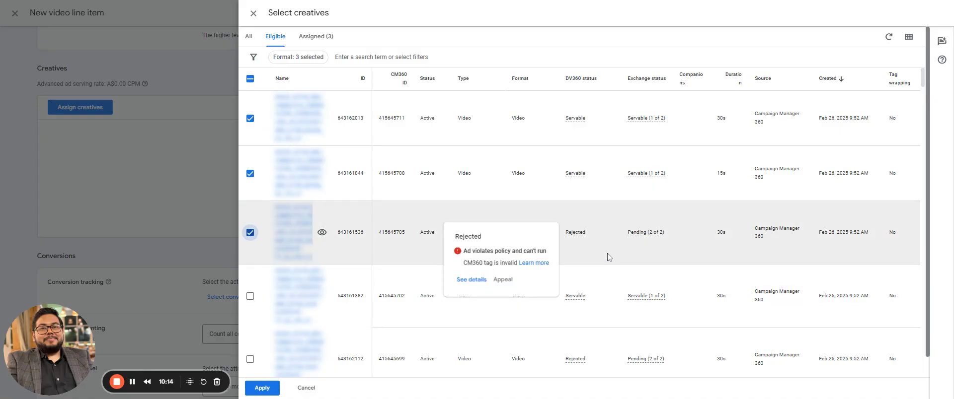
left_click(306, 388)
Step: Expand the line item's additional settings and review the revenue model, partner costs and integration code options
scroll(231, 226, "down", 2)
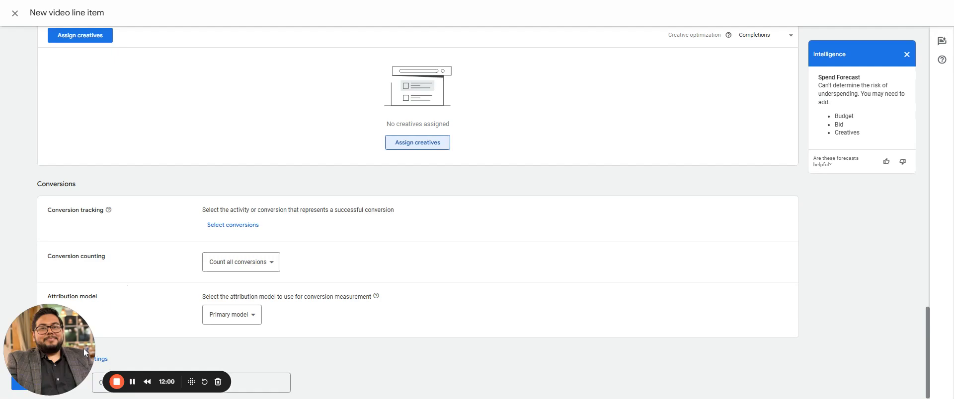
left_click(99, 359)
scroll(290, 309, "down", 6)
scroll(484, 239, "down", 2)
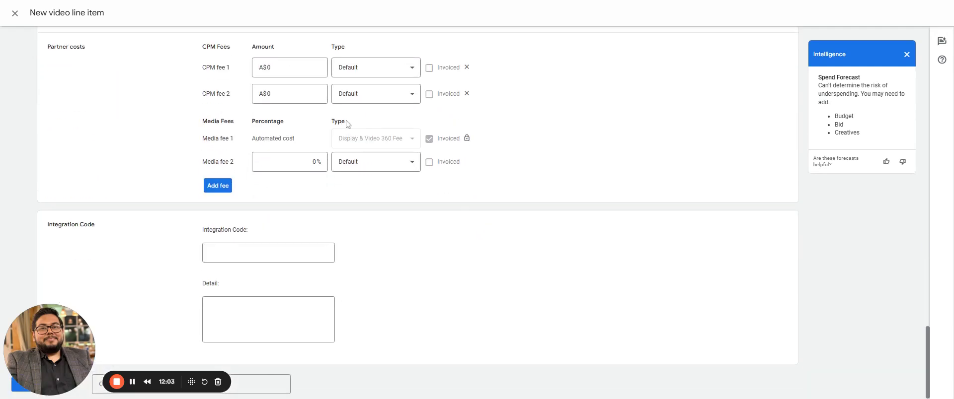
scroll(378, 124, "up", 1)
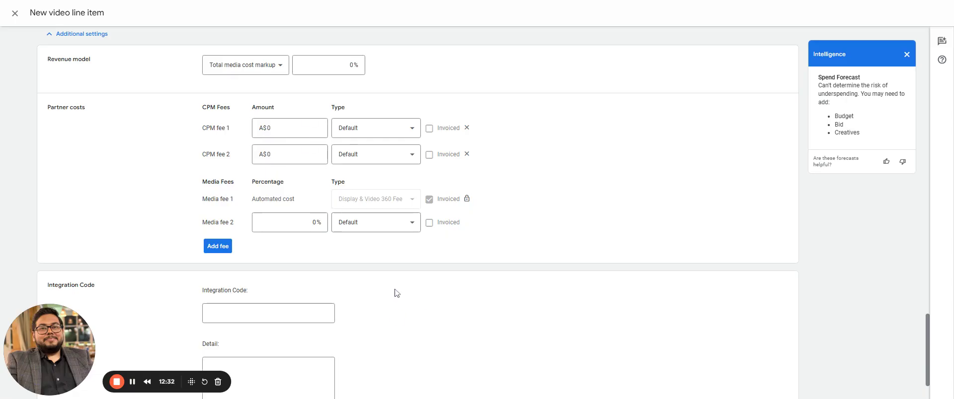
scroll(290, 263, "down", 2)
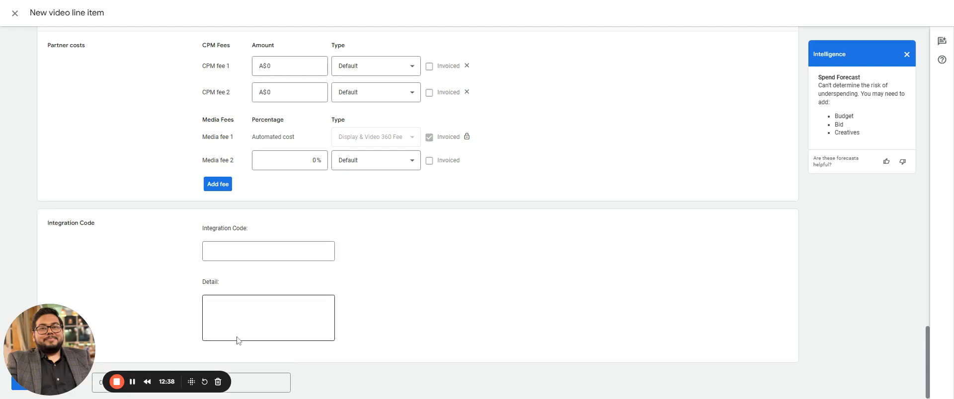
left_click_drag(67, 351, 795, 296)
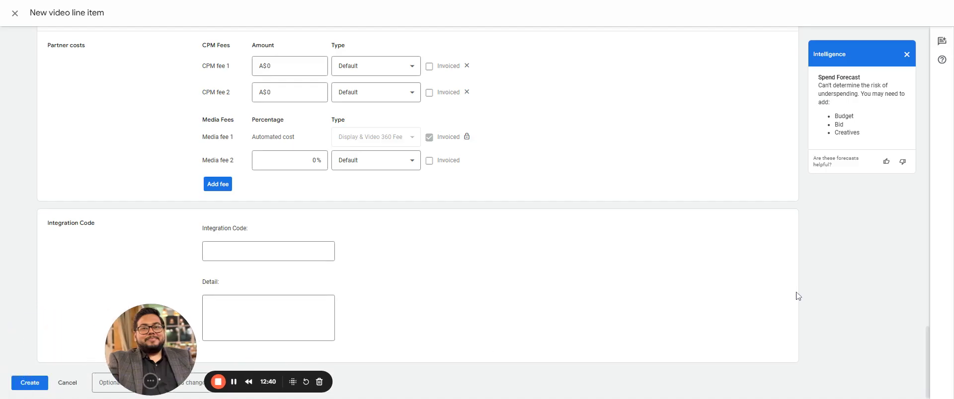